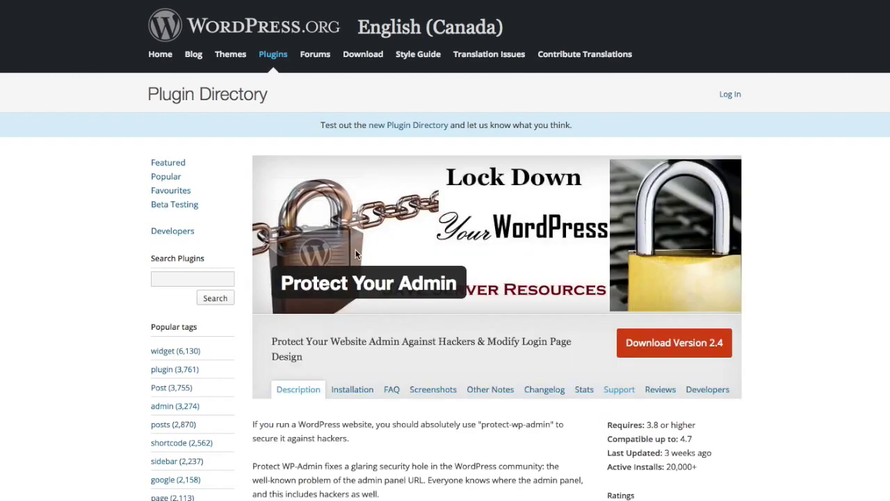
Scroll through the Protect Your Admin plugin page in the Plugin Directory
scroll(355, 249, "down", 2)
scroll(355, 252, "down", 4)
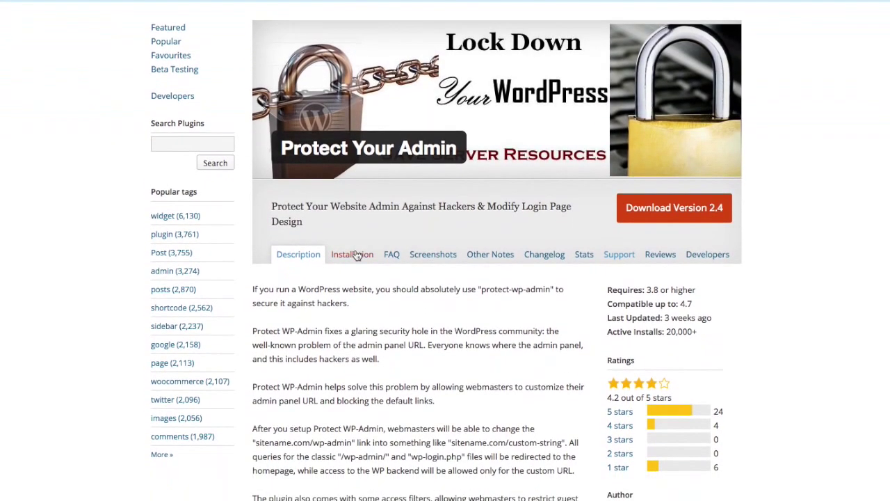
scroll(357, 256, "down", 1)
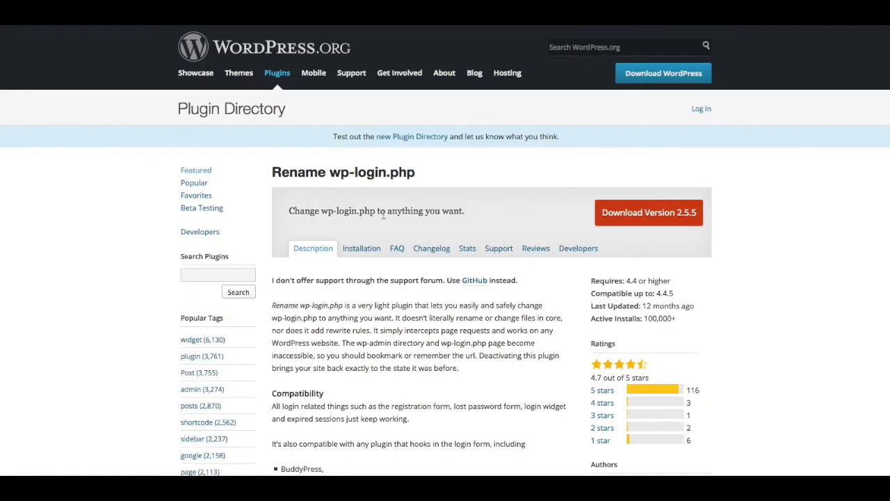
Select the 'Rename wp-login.php' plugin name heading to copy it
triple_click(407, 175)
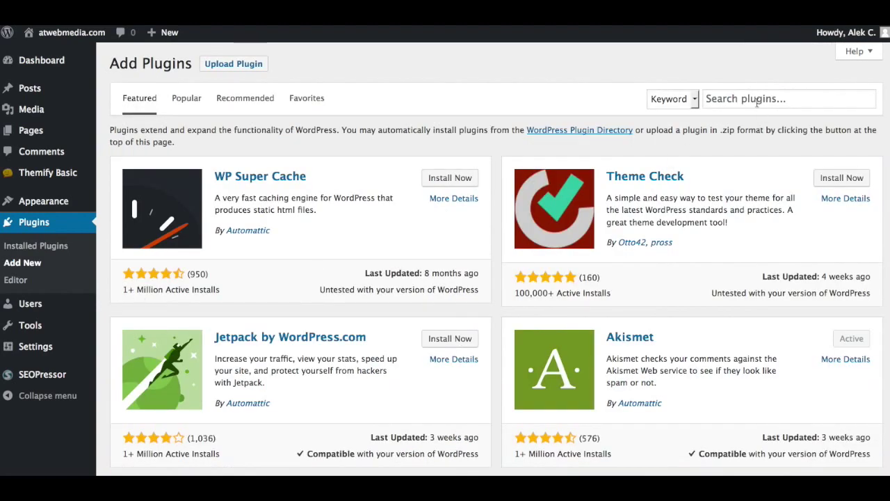
Search plugins for 'Rename wp-login.php' and install the first result
left_click(758, 101)
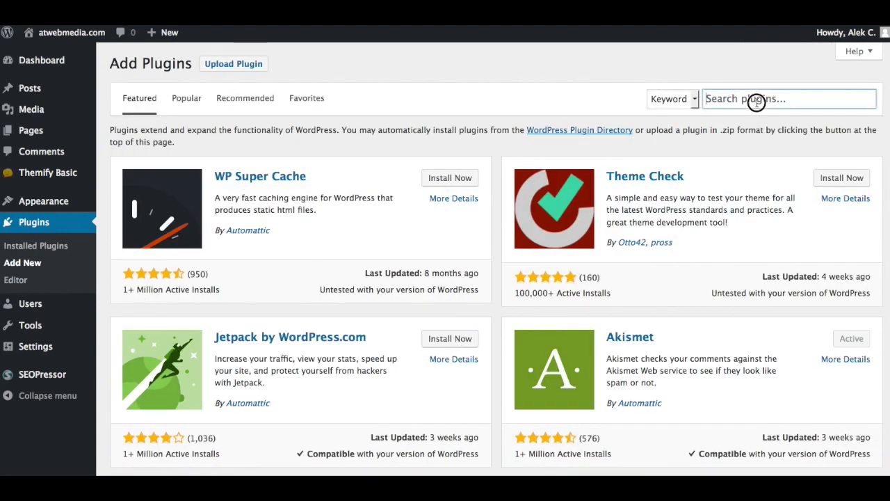
type("Rename wp-login.php")
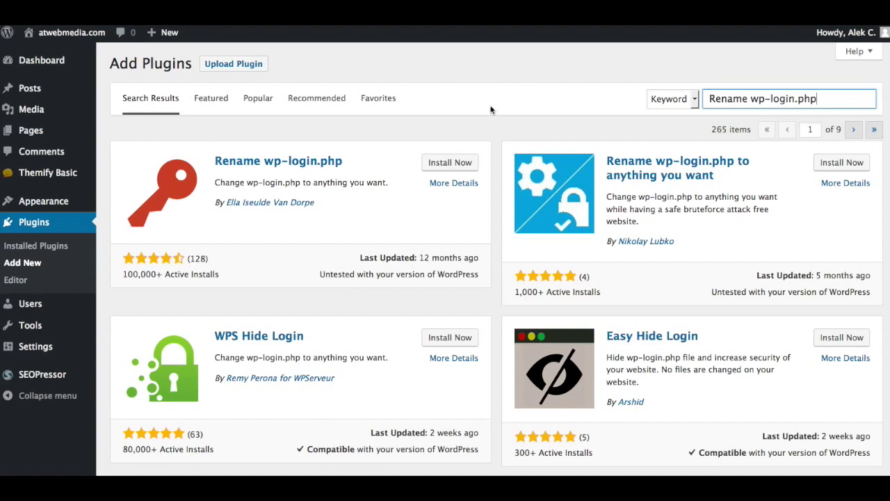
left_click(458, 167)
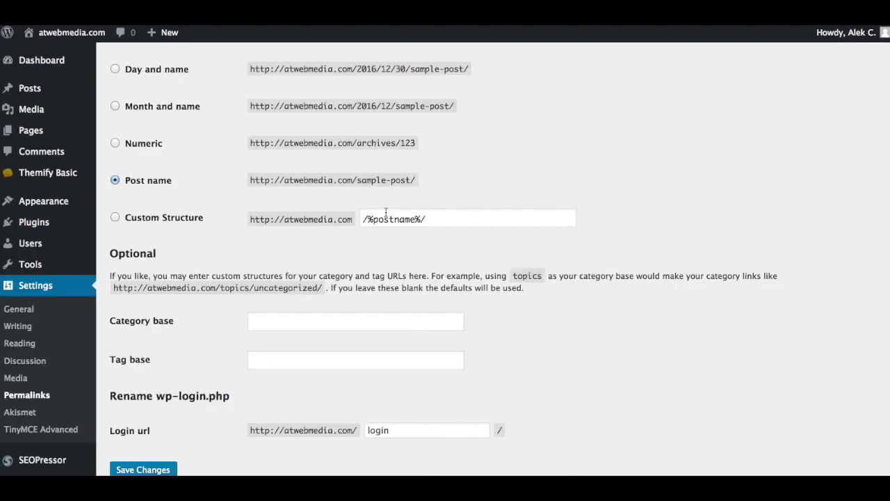
Find the Rename wp-login.php Login url field on Permalinks and select its 'login' value
scroll(496, 269, "up", 4)
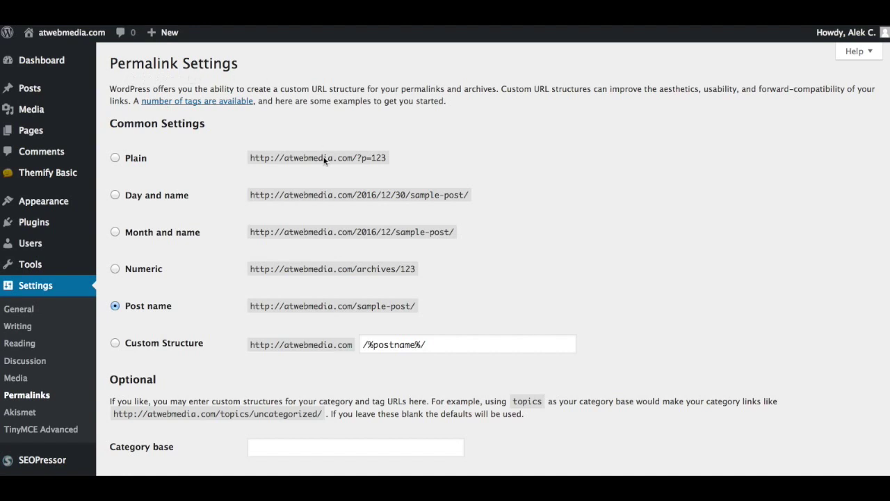
scroll(353, 269, "down", 4)
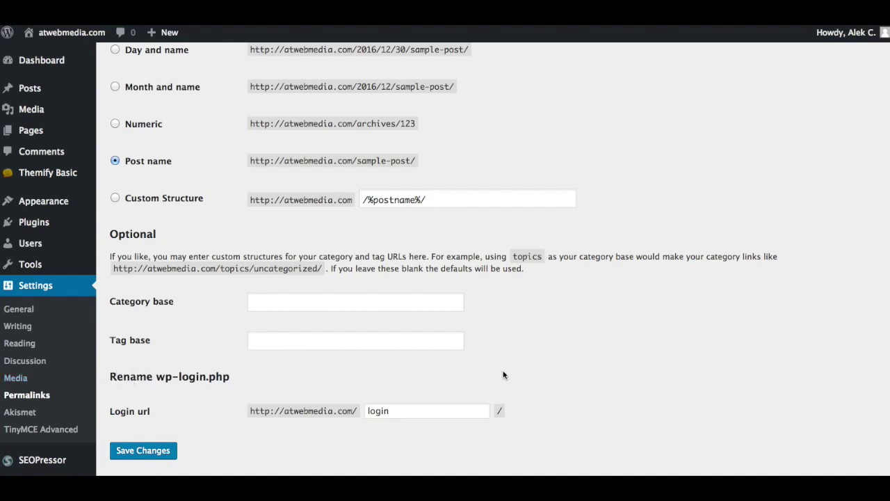
scroll(254, 299, "up", 3)
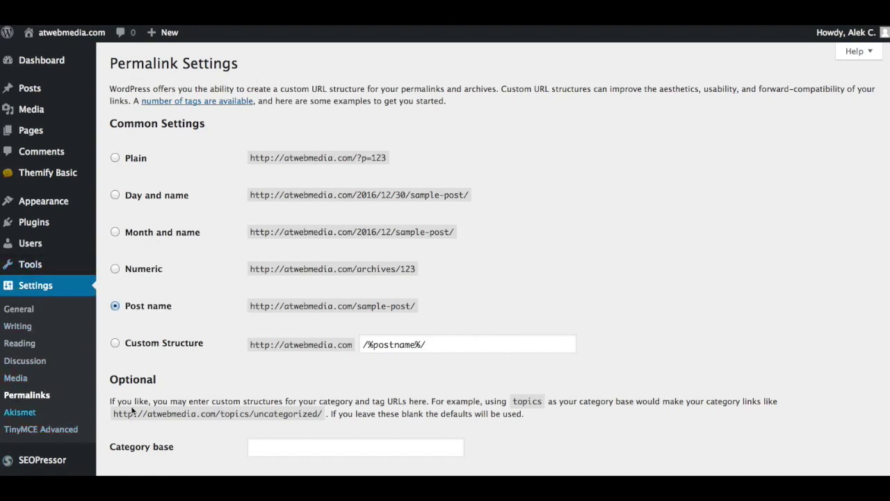
scroll(291, 370, "down", 3)
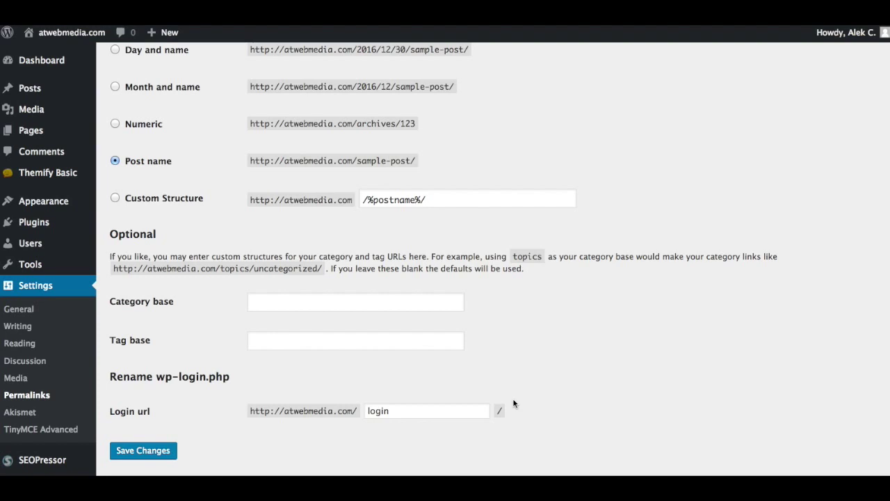
double_click(445, 409)
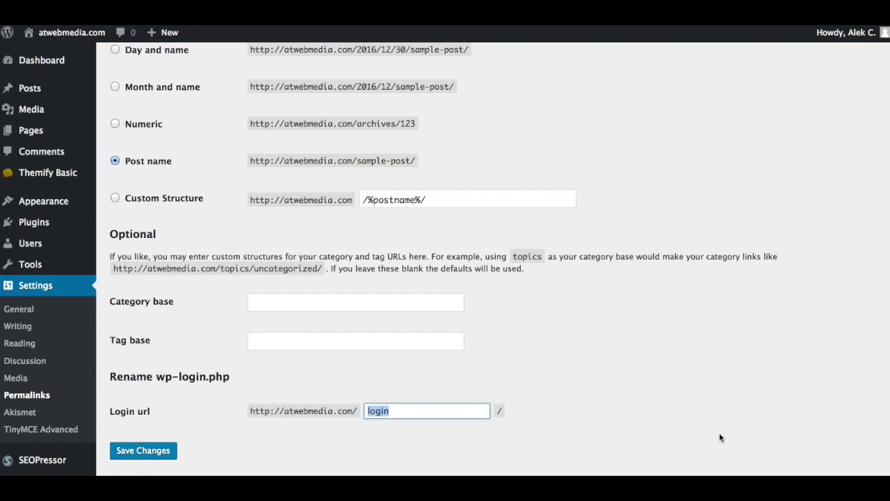
Change the Login url slug from login to test123 and save
key("BackSpace")
type("test123")
left_click(153, 450)
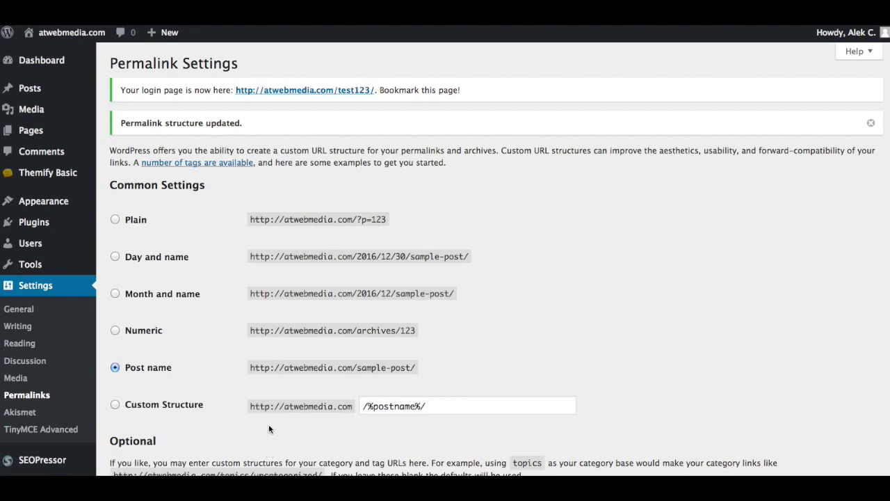
Review the saved permalink settings and submit them once more
scroll(349, 324, "down", 5)
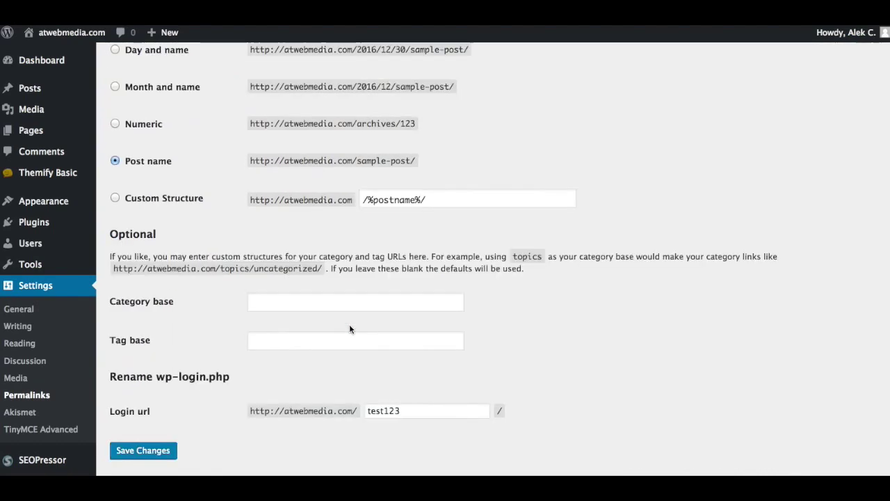
scroll(349, 325, "up", 2)
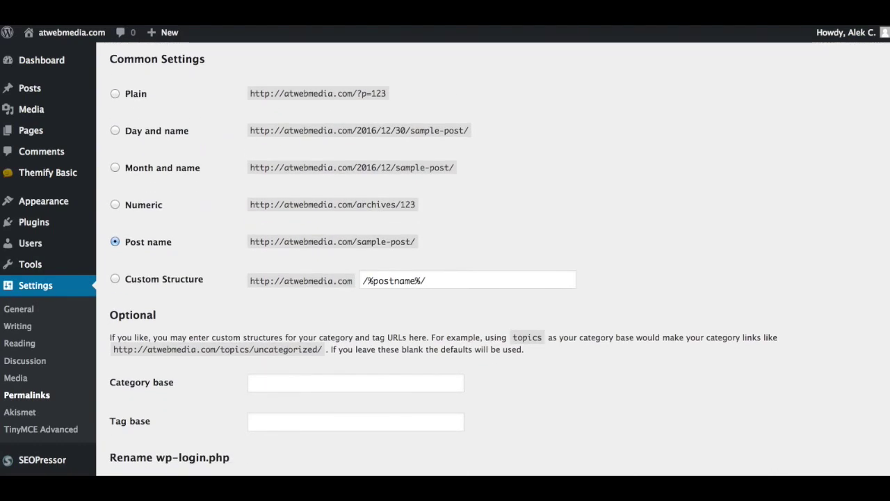
scroll(405, 370, "up", 2)
scroll(404, 370, "down", 4)
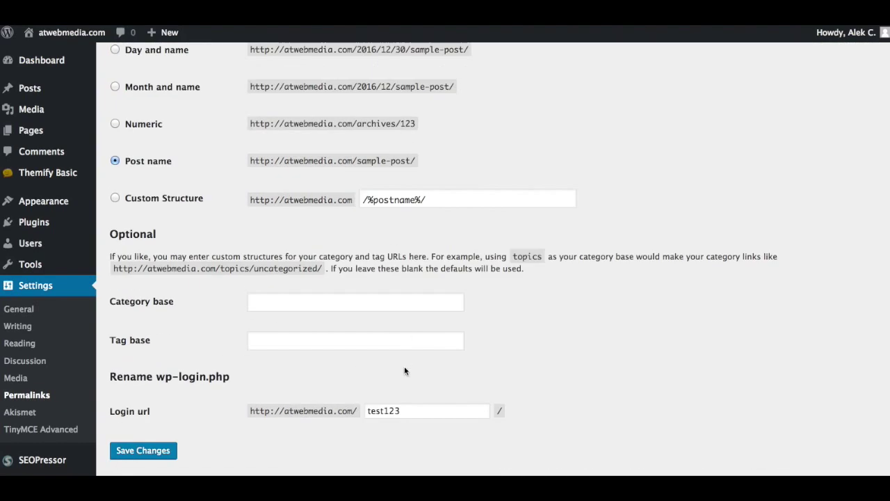
key("Return")
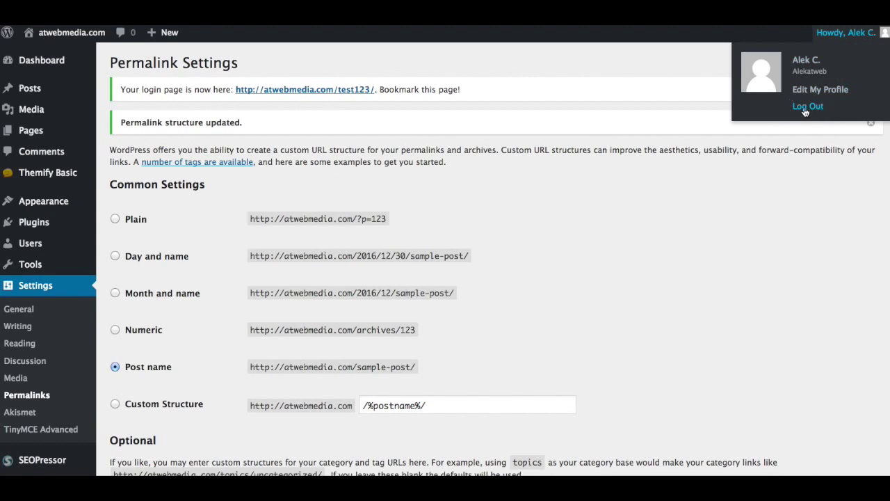
Load the old wp-admin/ address to confirm it shows the must-log-in message
scroll(472, 158, "down", 1)
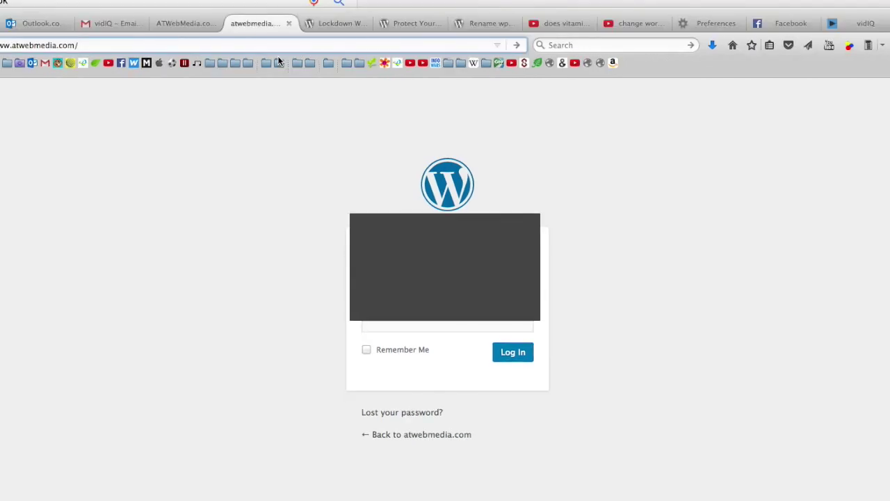
type("wp-admin/")
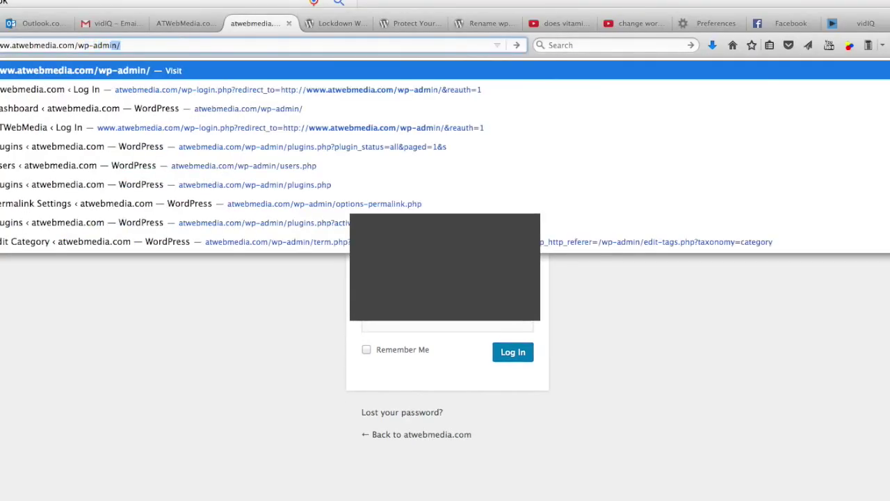
key("Return")
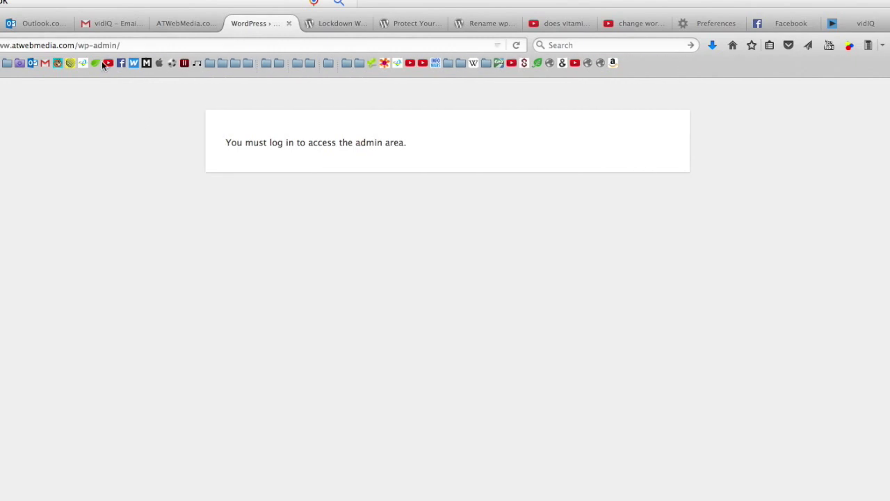
Replace wp-admin/ with test123 in the address bar to load the custom login page
left_click(120, 45)
key("BackSpace")
key("BackSpace")
key("BackSpace")
key("BackSpace")
key("BackSpace")
key("BackSpace")
key("BackSpace")
key("BackSpace")
key("BackSpace")
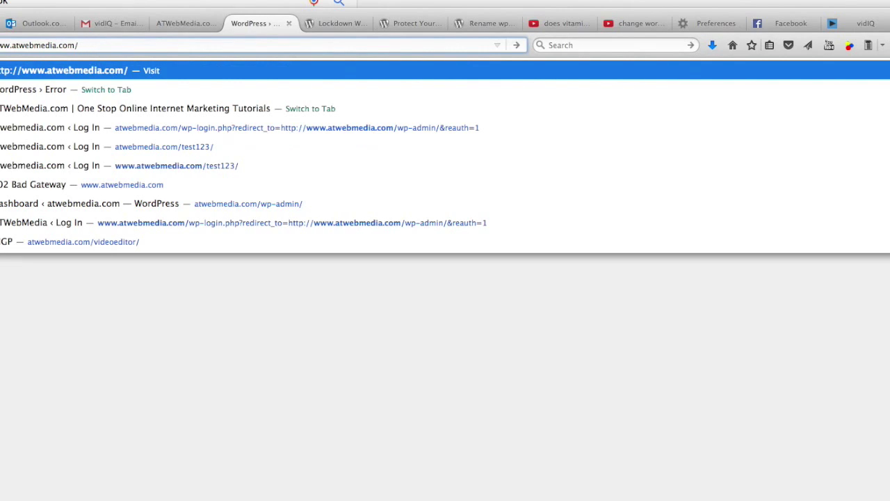
type("test123/")
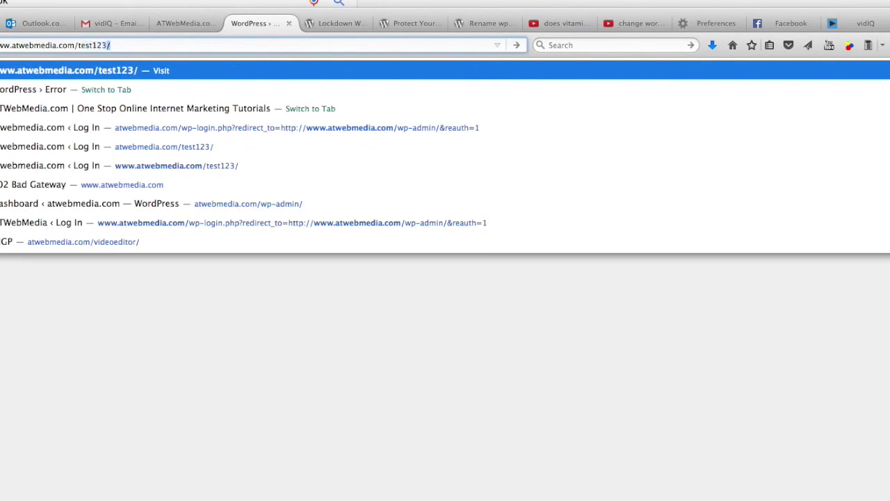
key("Return")
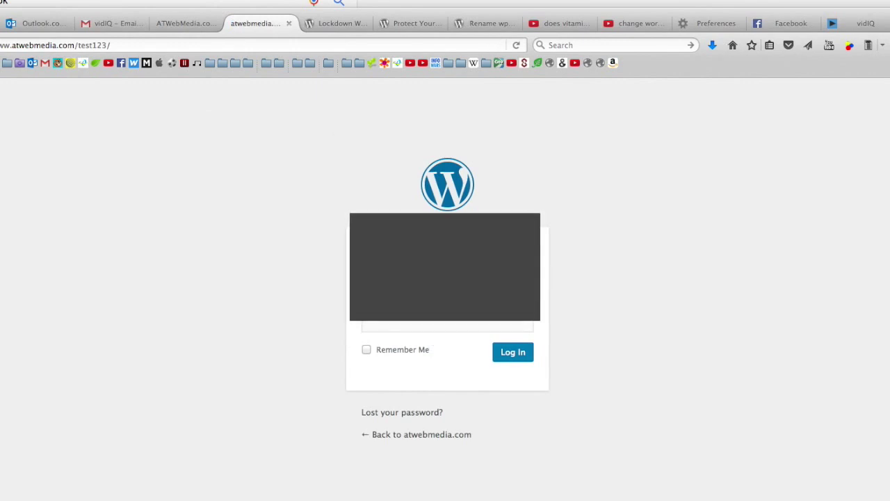
Enter the account password on the test123 login form and submit it
left_click(447, 326)
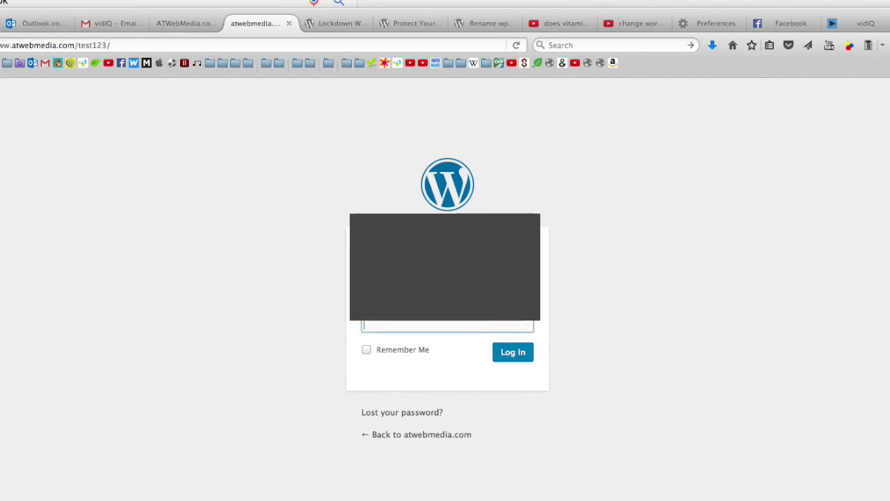
type("aaaa")
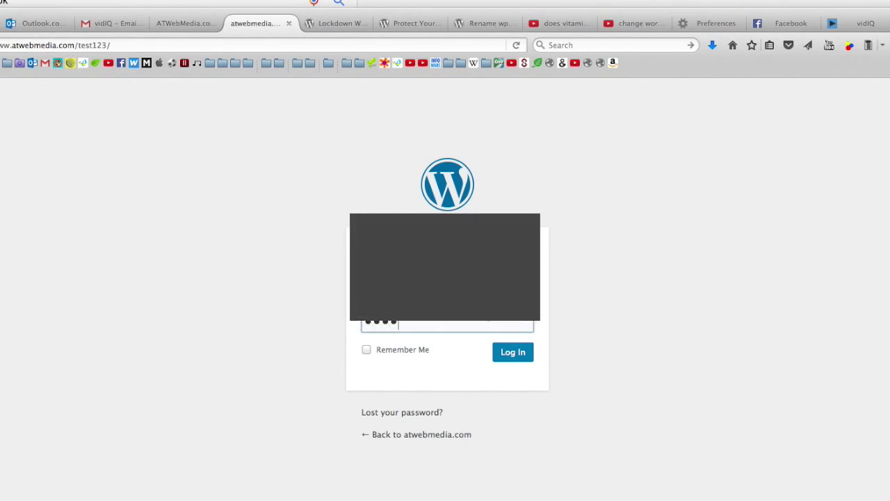
key("BackSpace")
key("BackSpace")
key("BackSpace")
key("BackSpace")
type("aaaaaaaaaa")
key("Return")
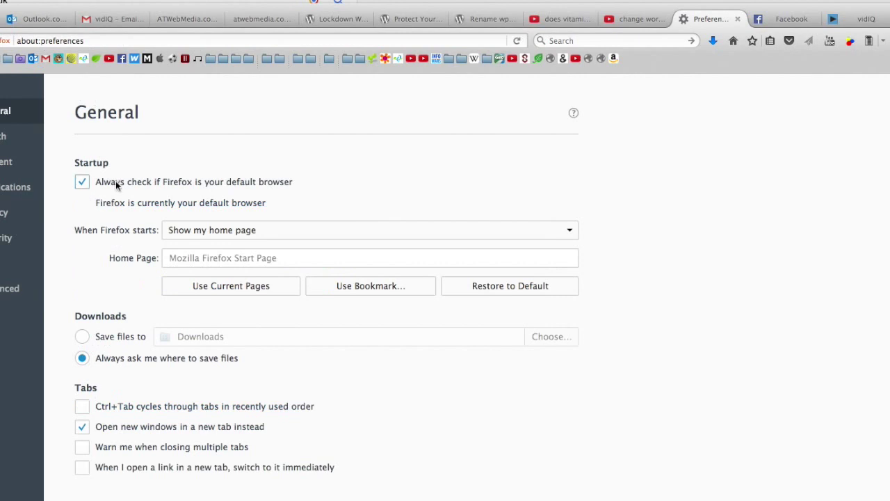
Remove all stored cookies from Firefox's Privacy settings
left_click(6, 237)
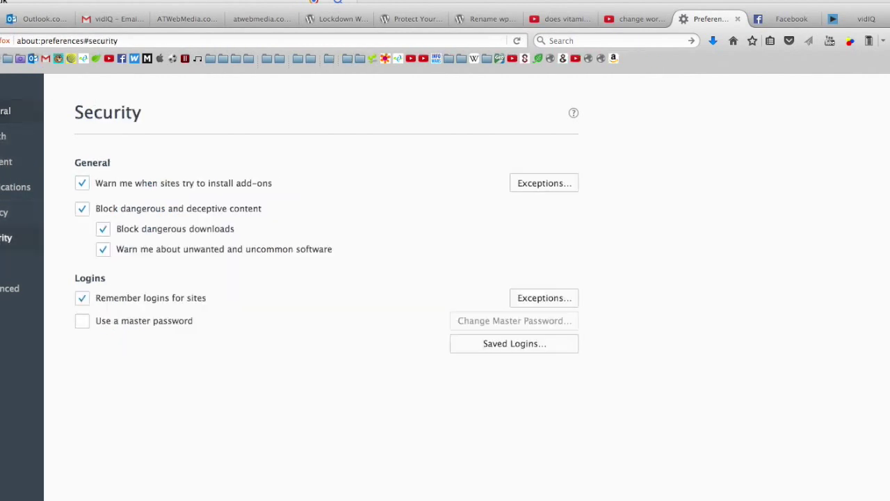
left_click(6, 212)
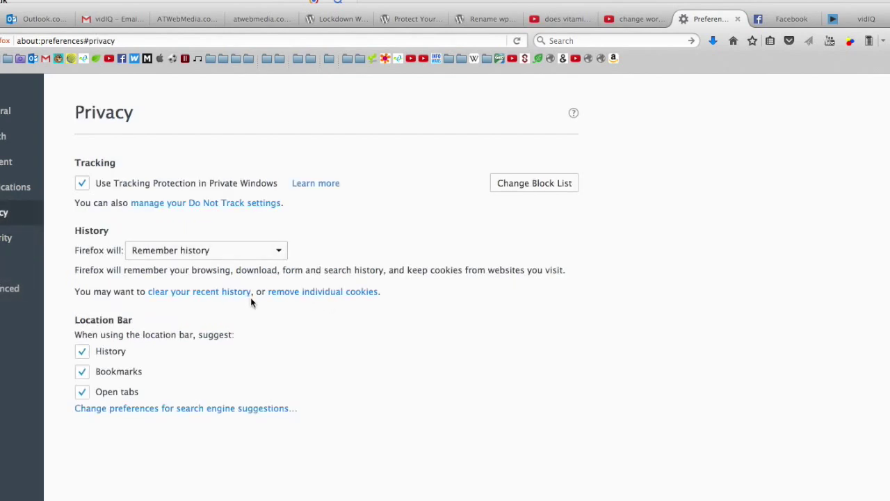
left_click(301, 298)
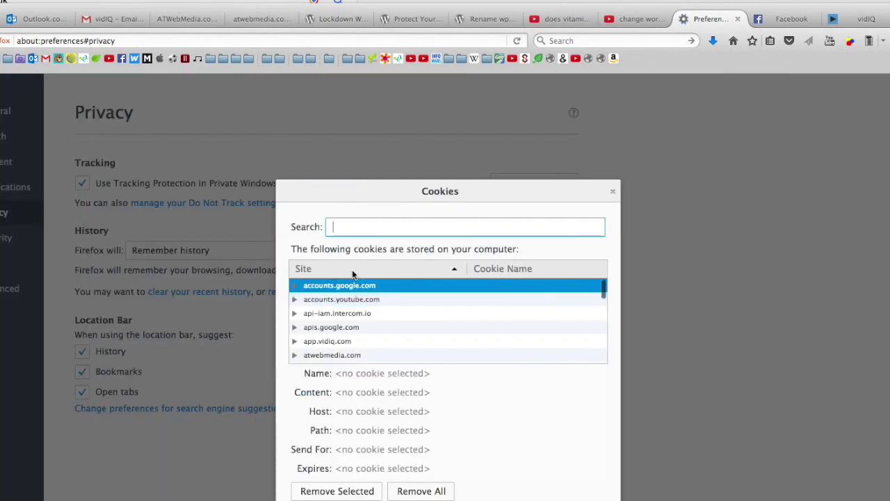
left_click(409, 131)
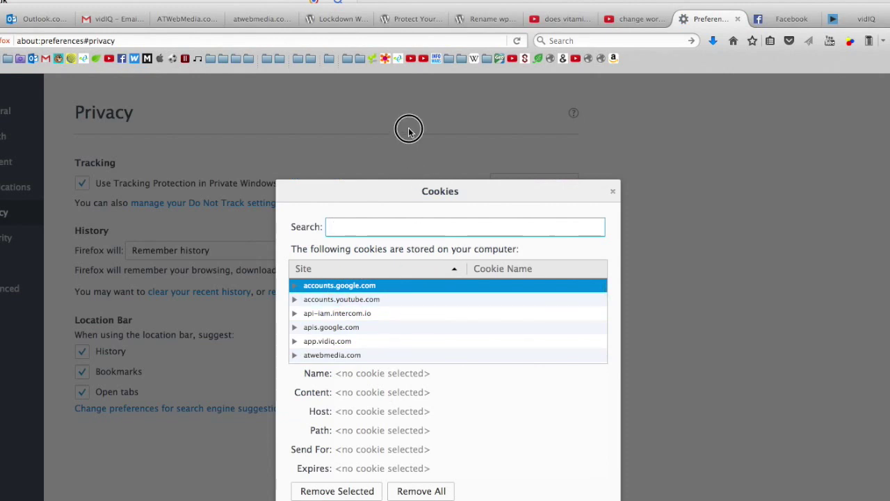
left_click(420, 490)
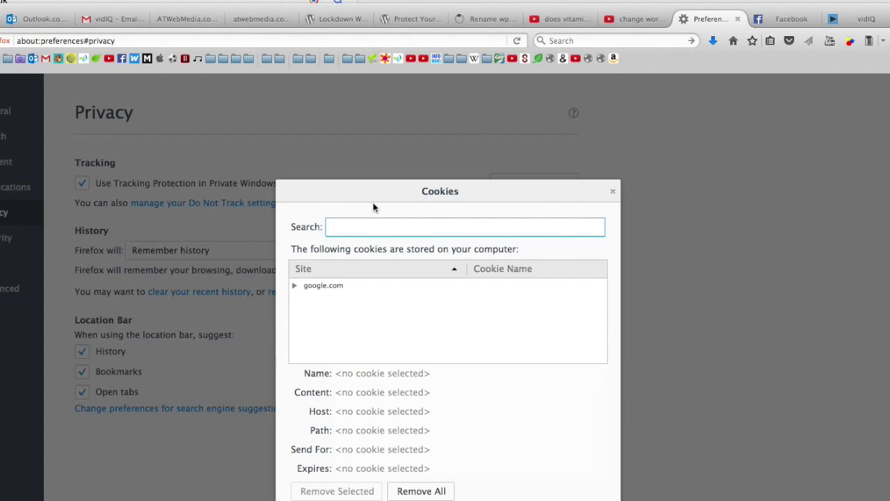
left_click(612, 192)
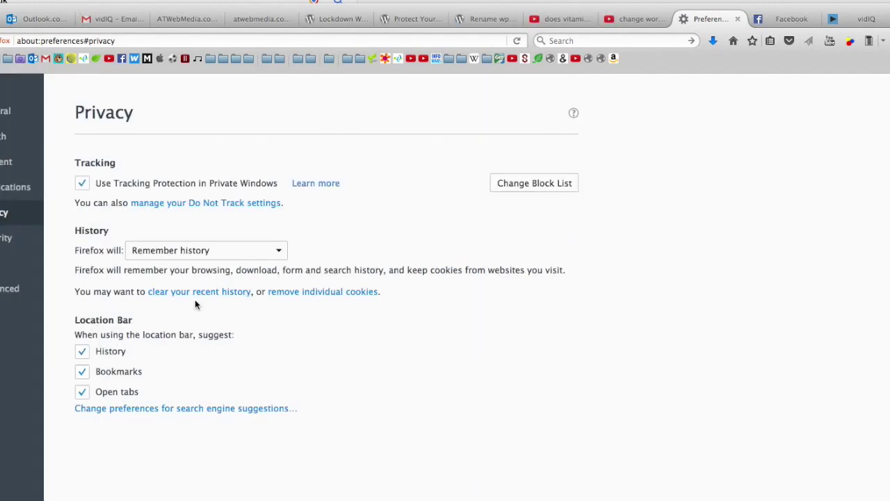
Clear the recent browsing history and close the Preferences tab
left_click(208, 291)
left_click(568, 268)
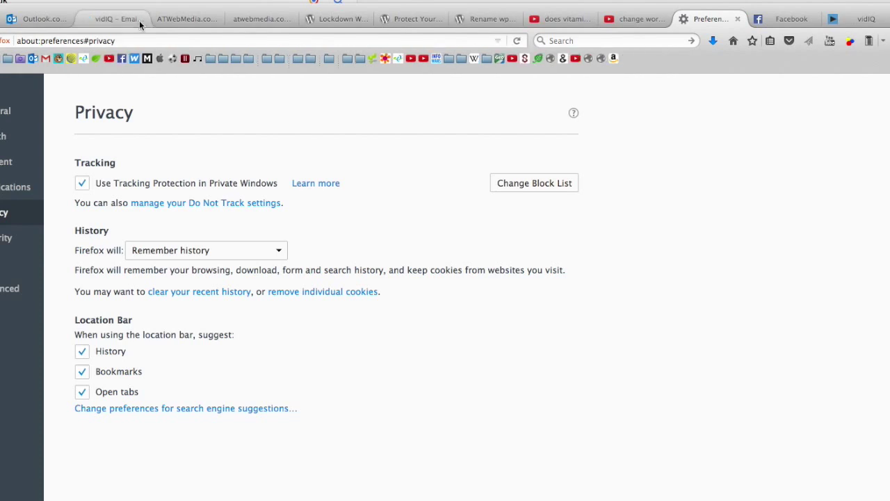
left_click(737, 19)
Reload the test123 login page
left_click(292, 19)
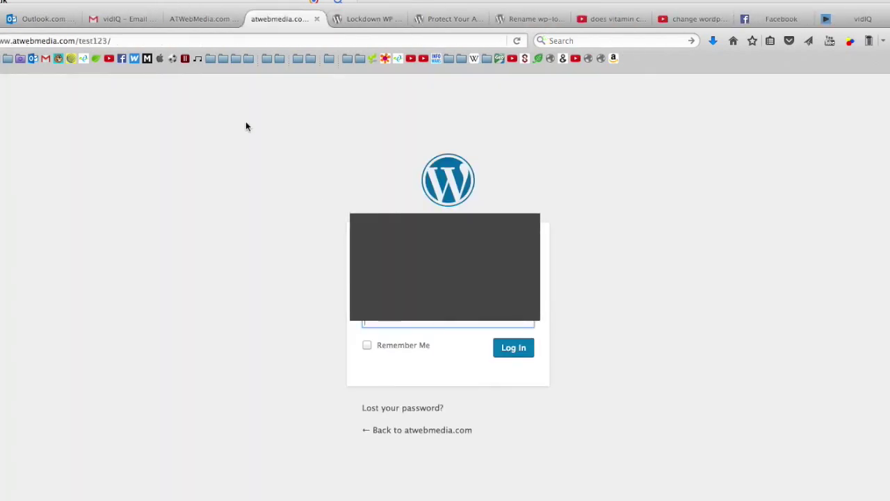
left_click(292, 41)
key("Return")
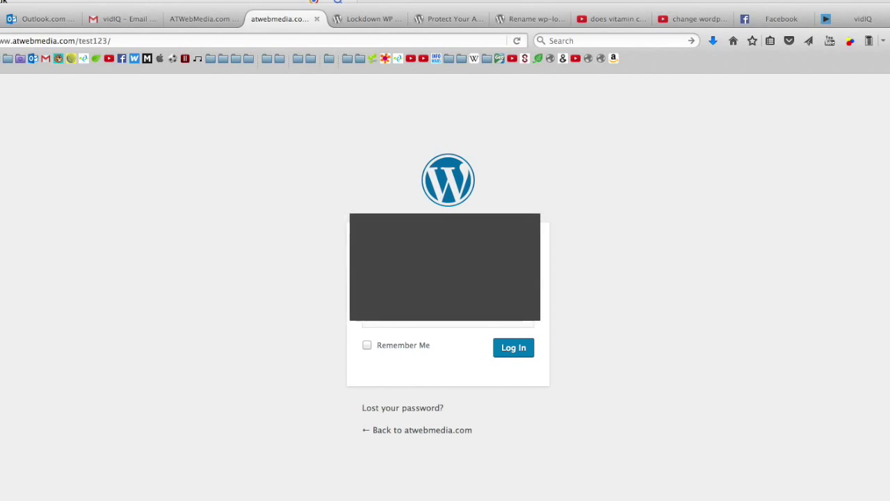
Enter the account password and log in again past the cookie error to reach the Dashboard
left_click(448, 324)
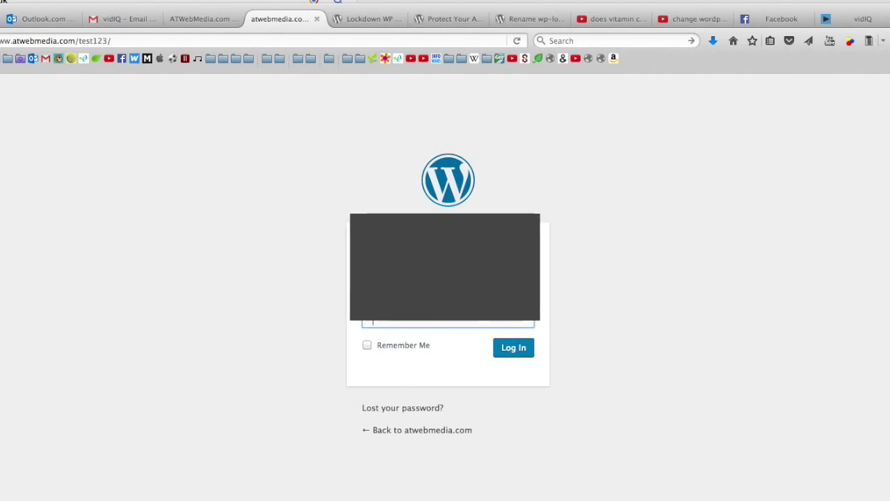
type("••")
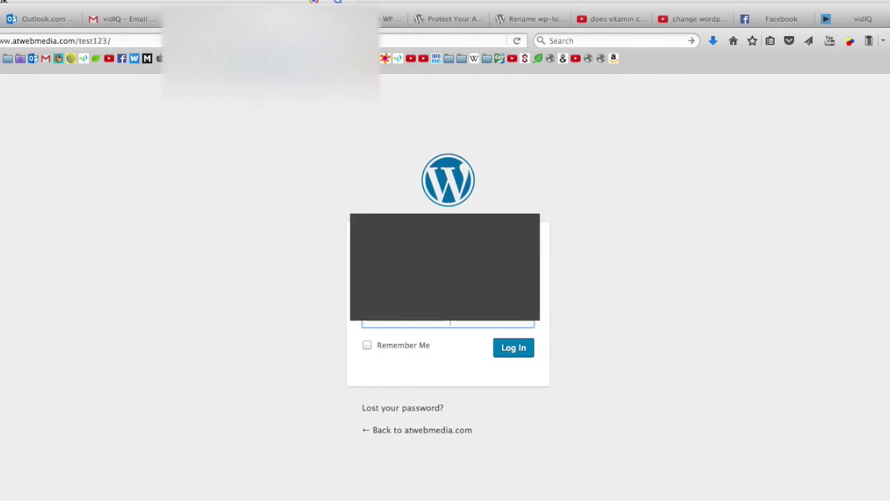
key("Return")
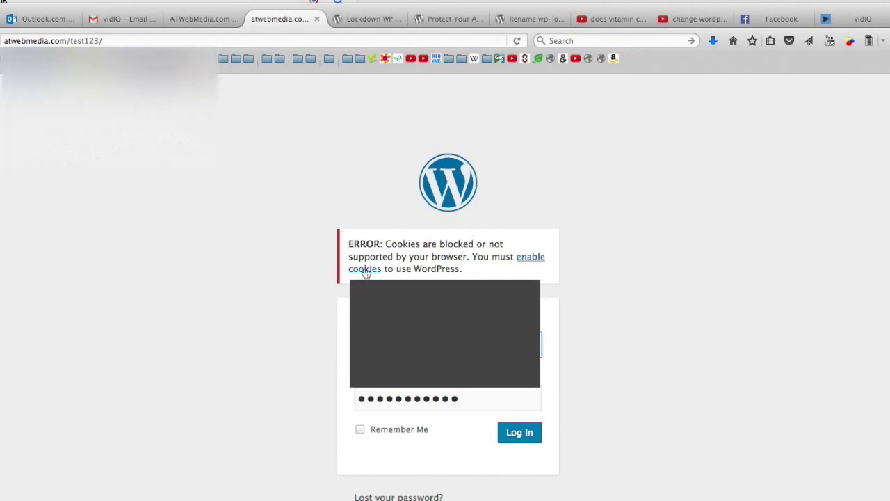
left_click(523, 437)
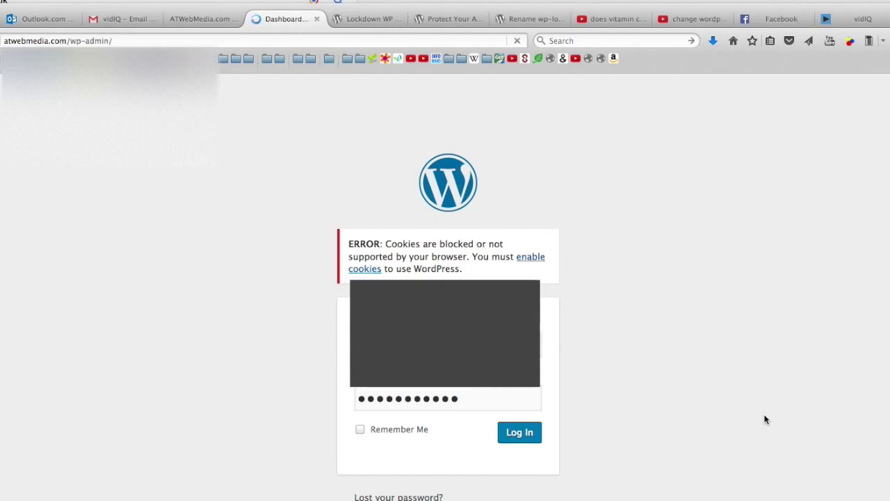
scroll(603, 367, "down", 3)
scroll(603, 367, "up", 3)
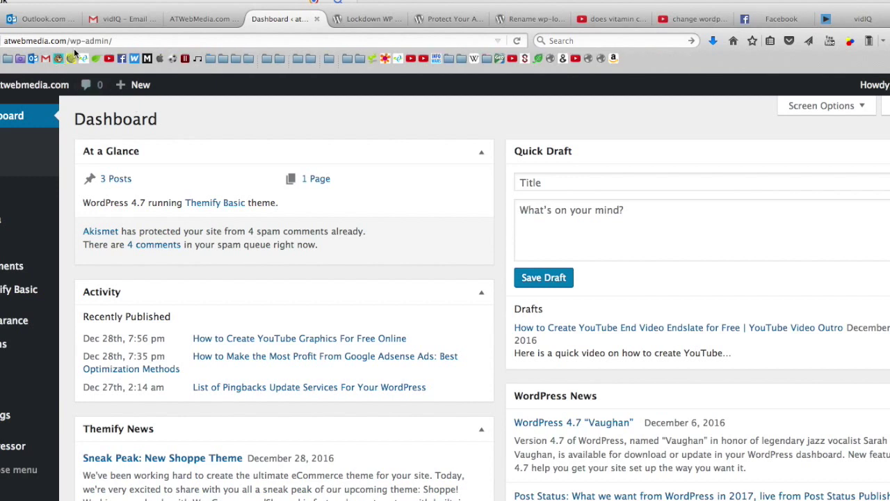
double_click(91, 40)
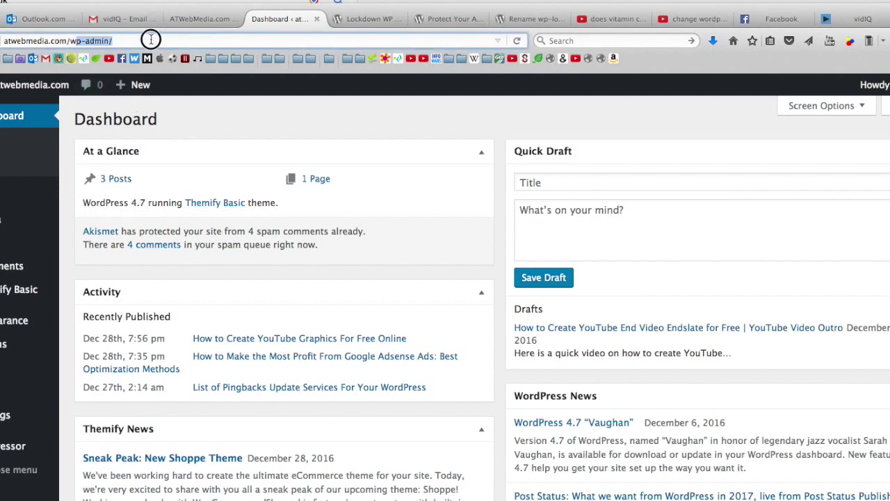
left_click(73, 39)
left_click_drag(71, 40, 143, 39)
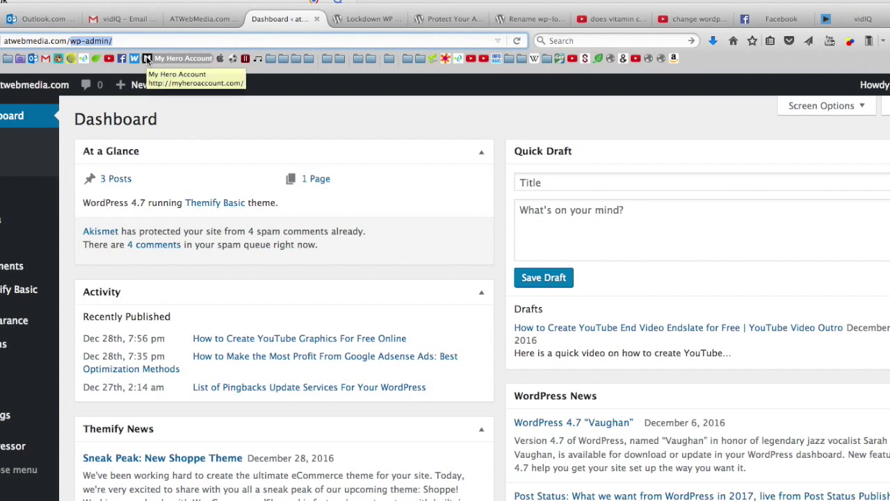
left_click(73, 40)
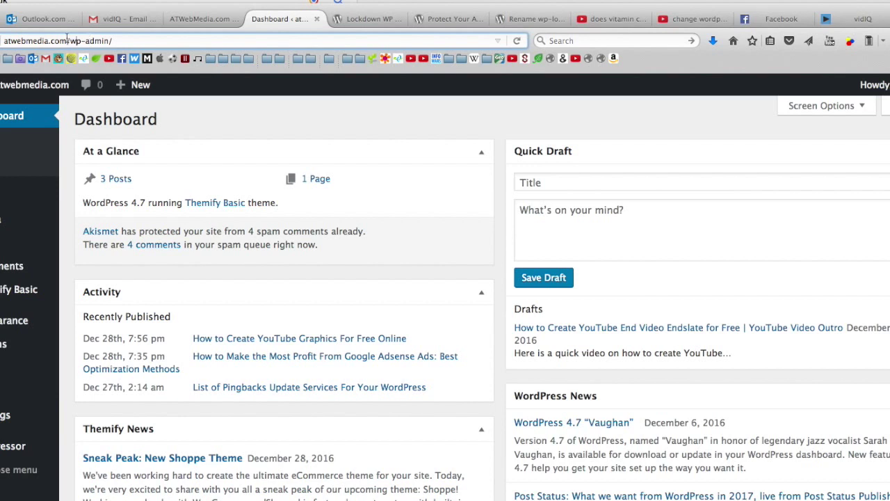
left_click_drag(67, 41, 125, 40)
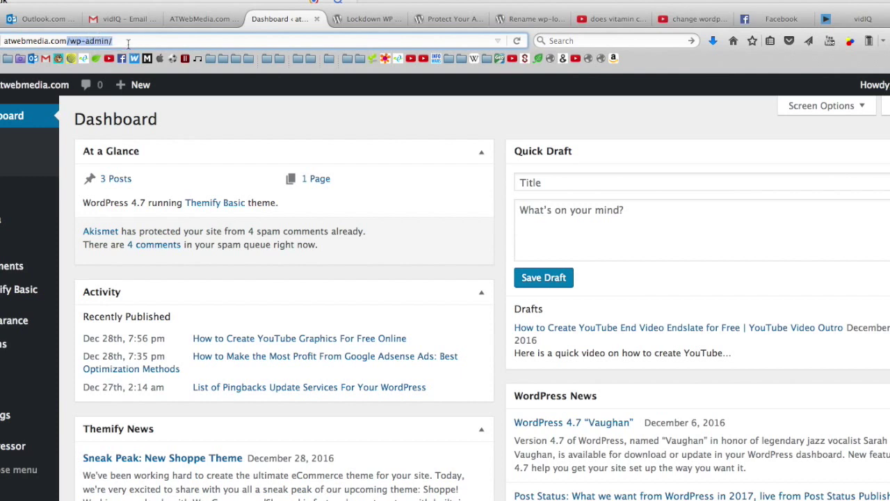